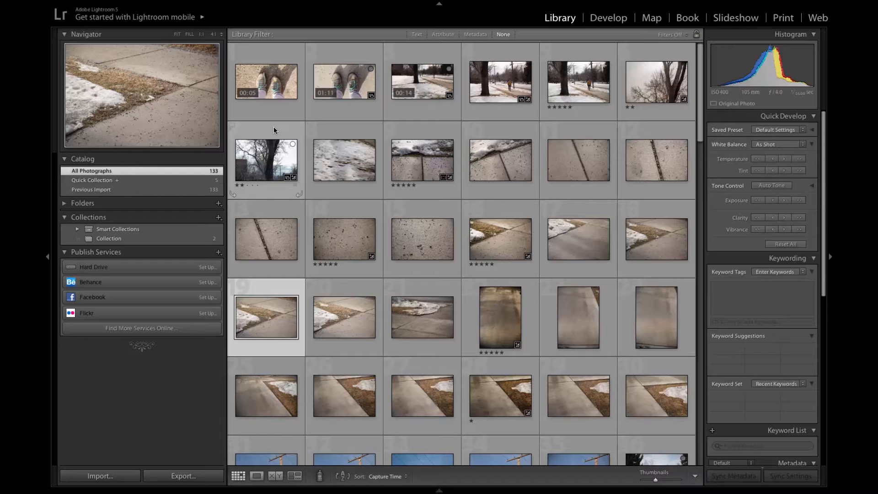
Step: Create a new catalog named 100steps on the Desktop
click(116, 7)
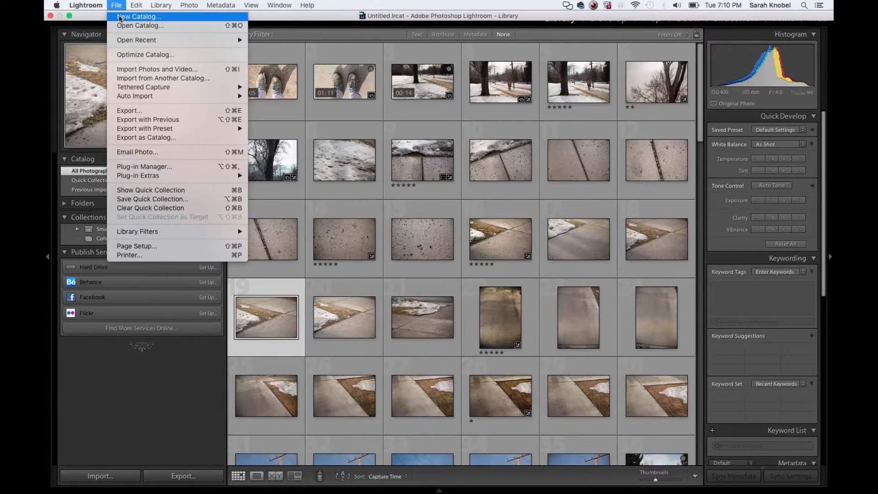
click(119, 18)
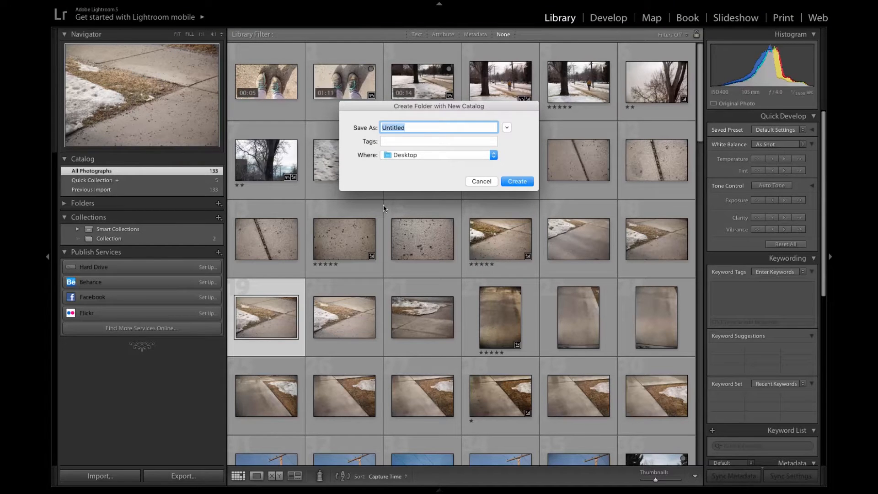
text(100steps)
click(516, 181)
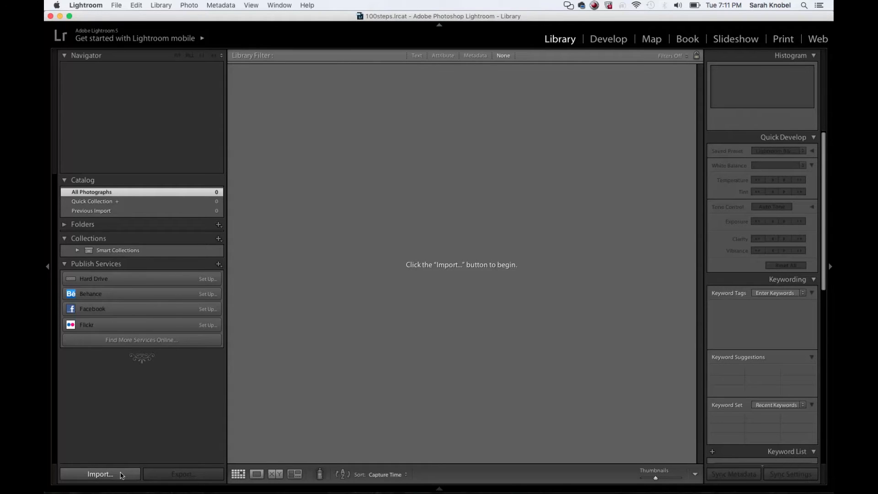
Step: Start a photo import from the EOS_DIGITAL volume and set the destination to the 100steps folder on the Desktop
click(122, 476)
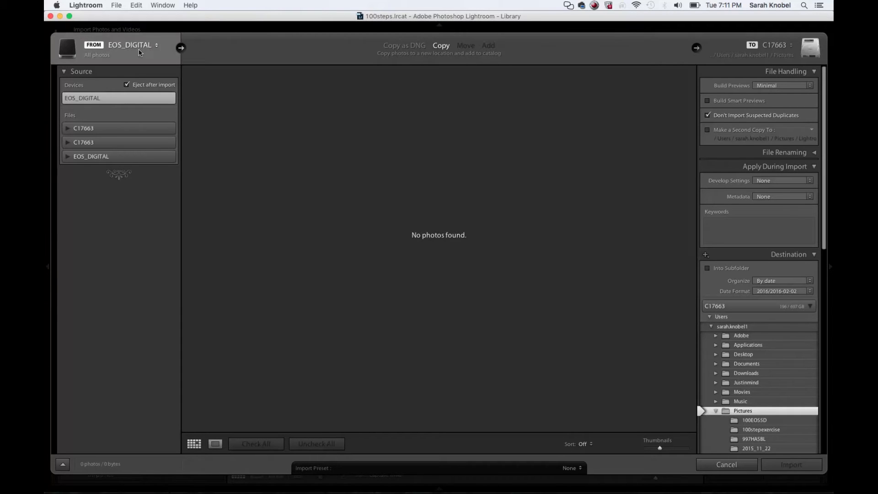
click(105, 158)
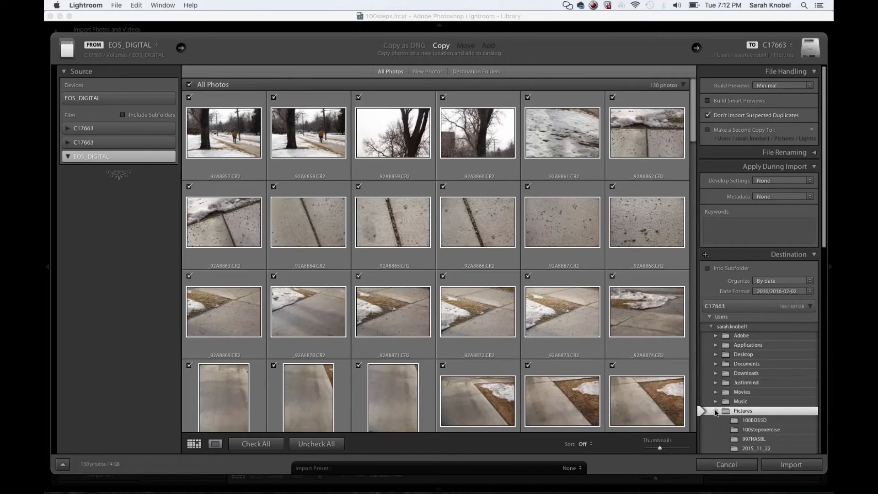
click(742, 357)
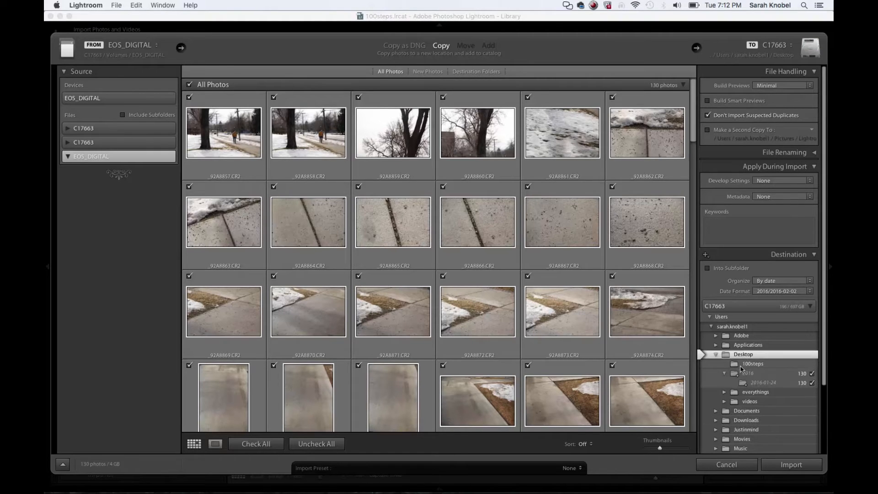
click(748, 364)
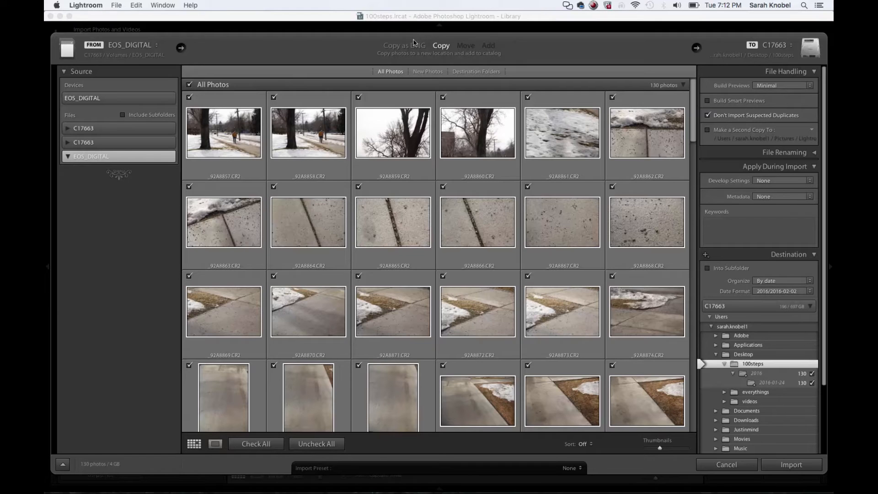
Step: Keep the import method as Copy with Minimal previews, and enable building smart previews
click(413, 46)
click(441, 46)
click(784, 87)
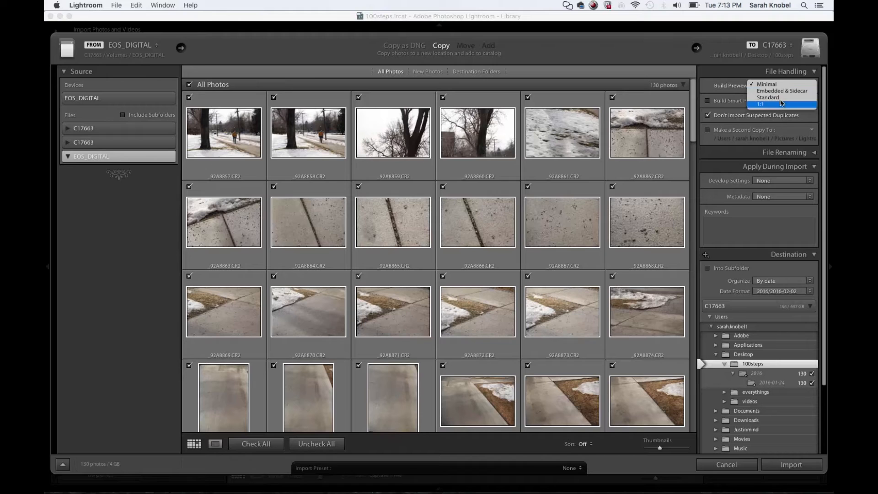
click(759, 85)
click(708, 101)
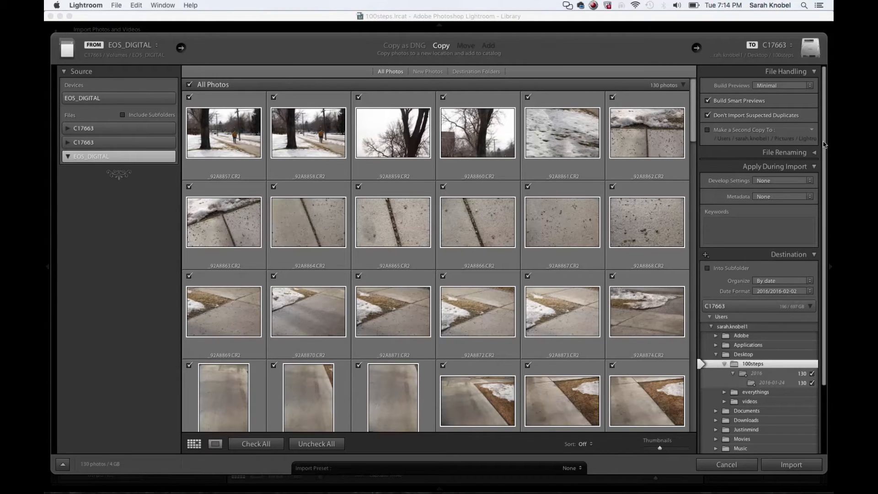
click(815, 152)
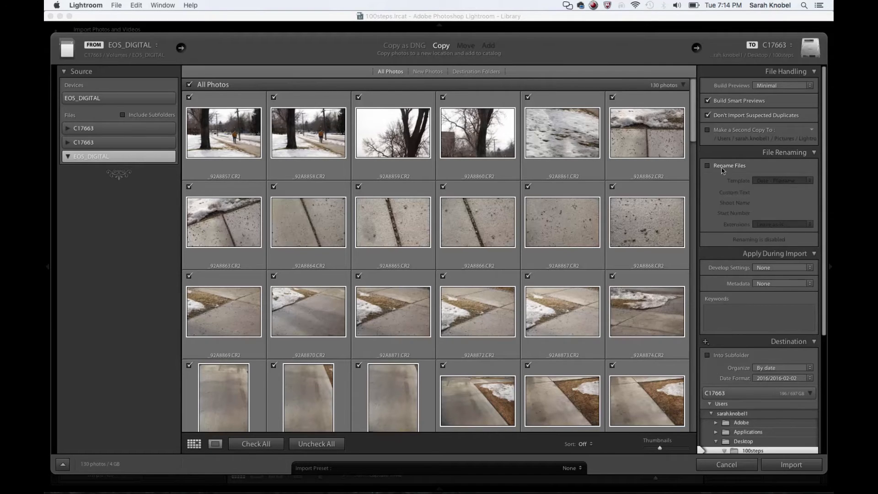
click(815, 153)
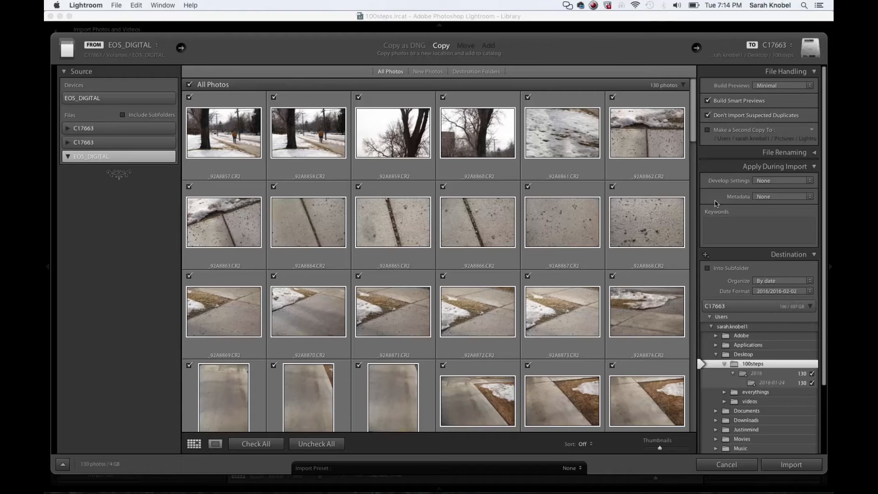
click(772, 181)
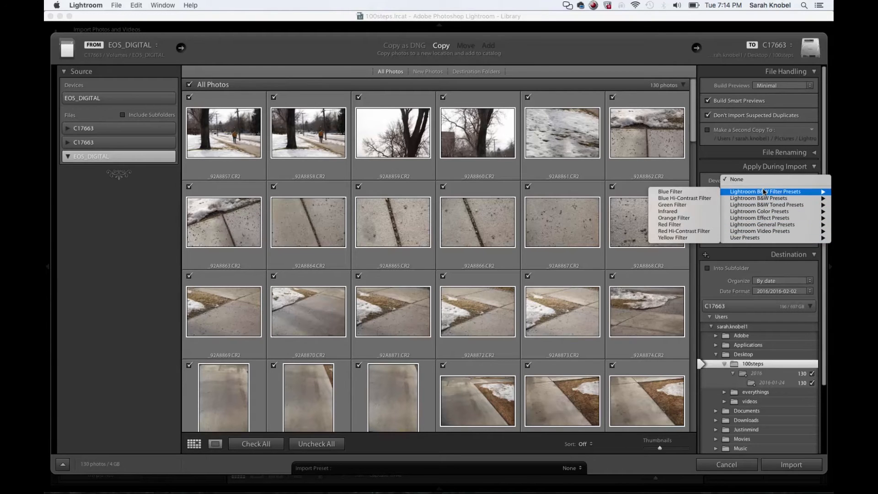
mouse_move(747, 240)
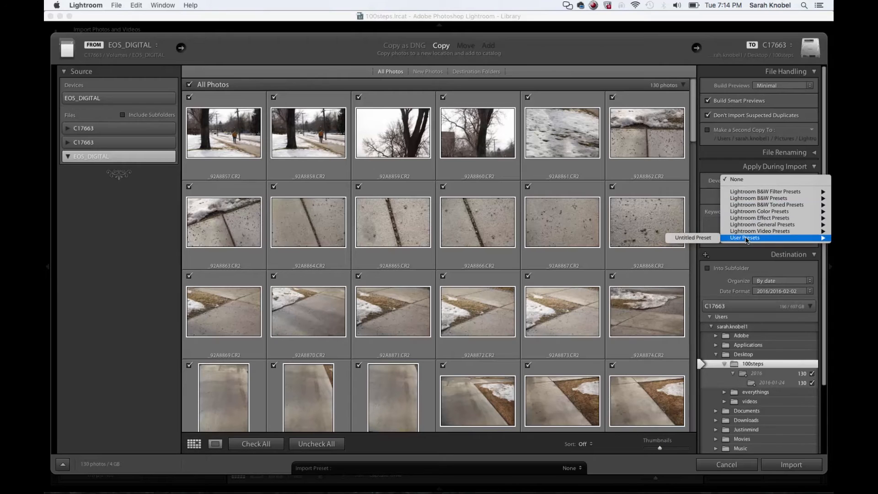
click(709, 185)
key(alt)
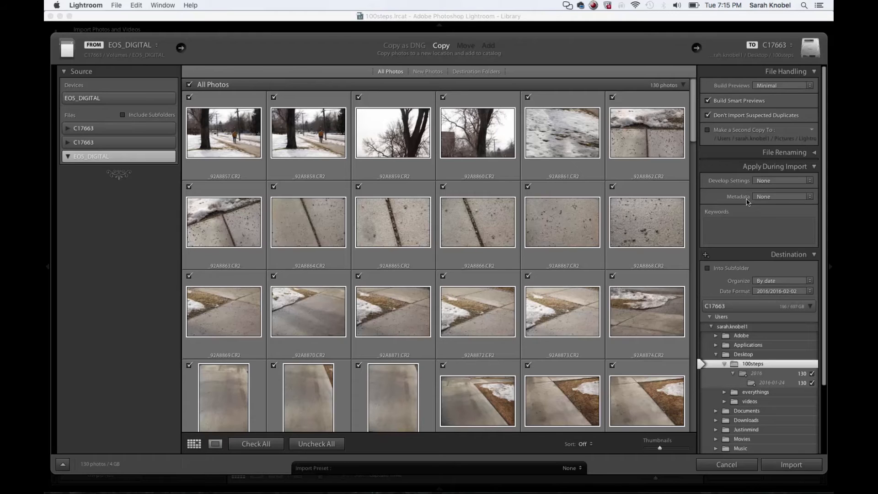
Step: Create a metadata preset named author and apply it to the import
click(774, 197)
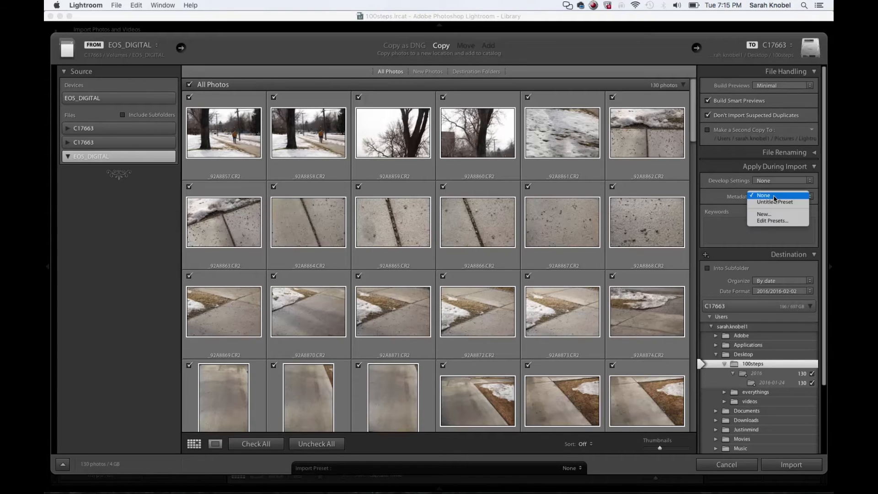
click(772, 214)
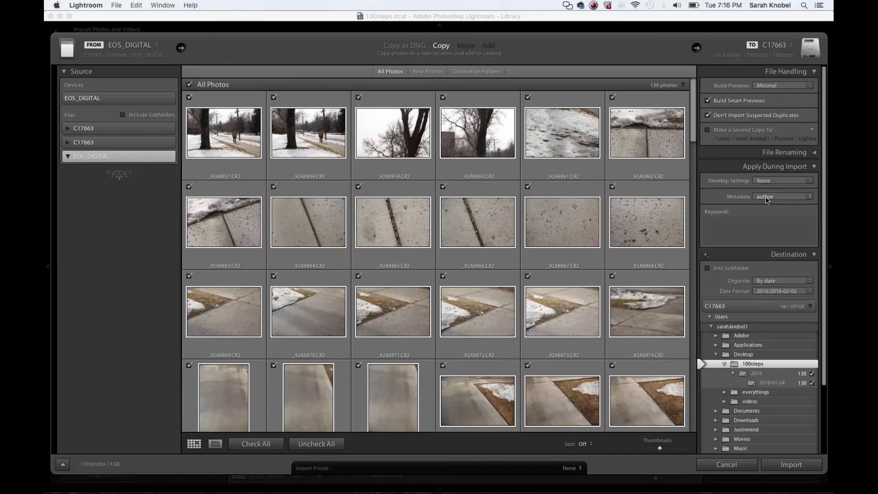
key(alt)
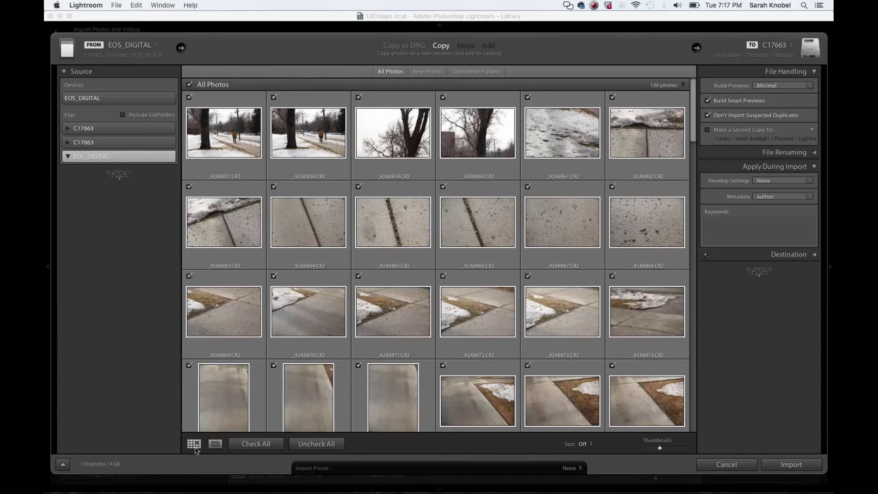
Step: Preview the first photo in Loupe view, and in the grid check only the first ten photos for import
click(214, 447)
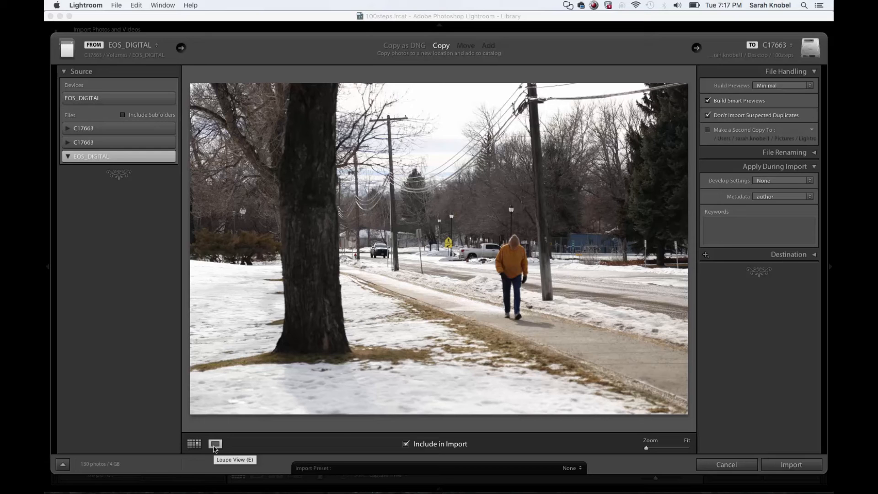
click(194, 444)
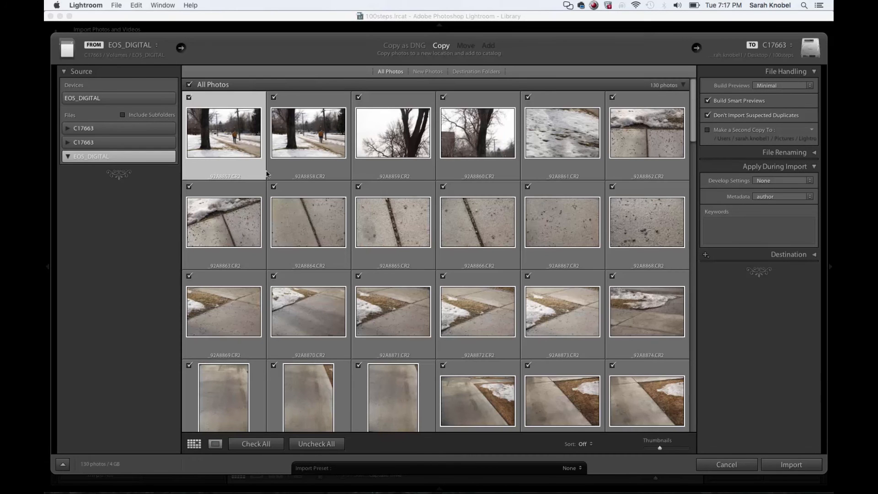
click(315, 444)
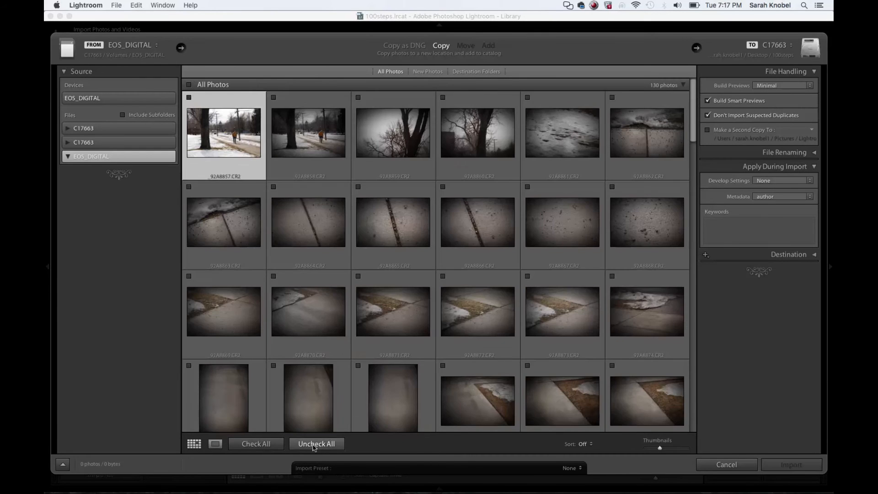
click(256, 444)
click(316, 444)
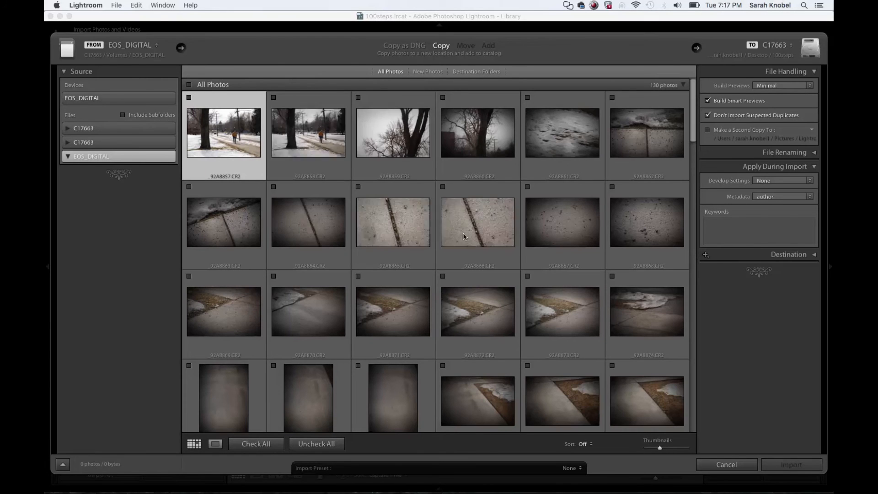
shift+click(508, 249)
click(445, 186)
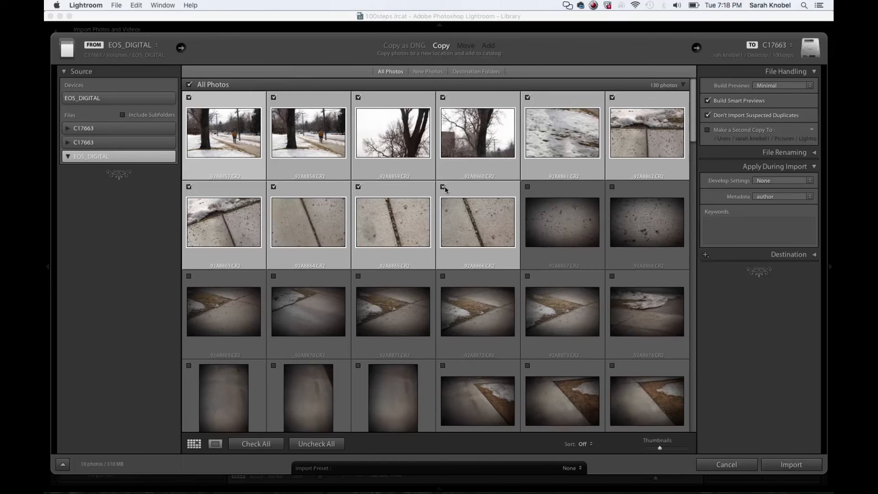
Step: Select the non-adjacent photos _92A8867, _92A8869 and _92A8870 and check them together for import
click(553, 194)
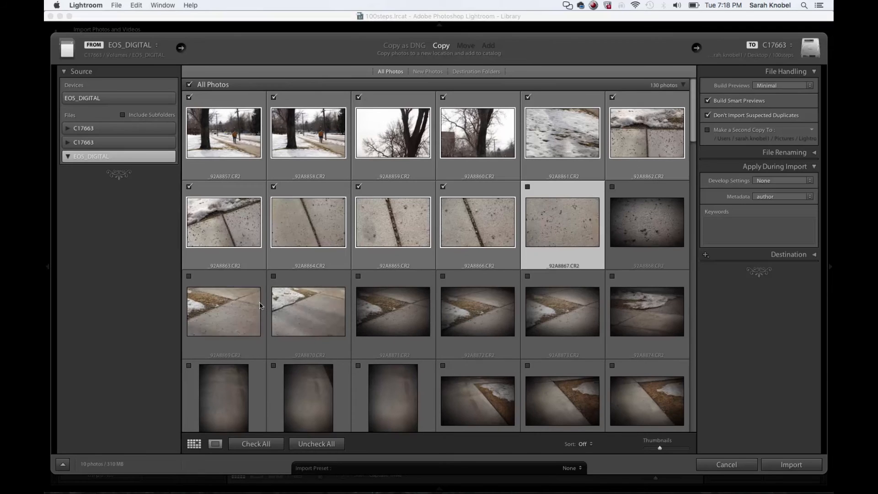
super+click(238, 284)
super+click(292, 279)
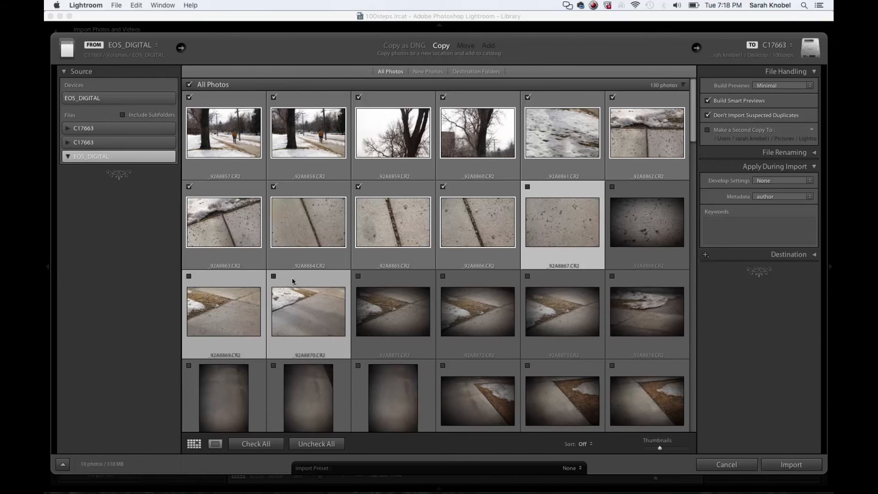
click(274, 277)
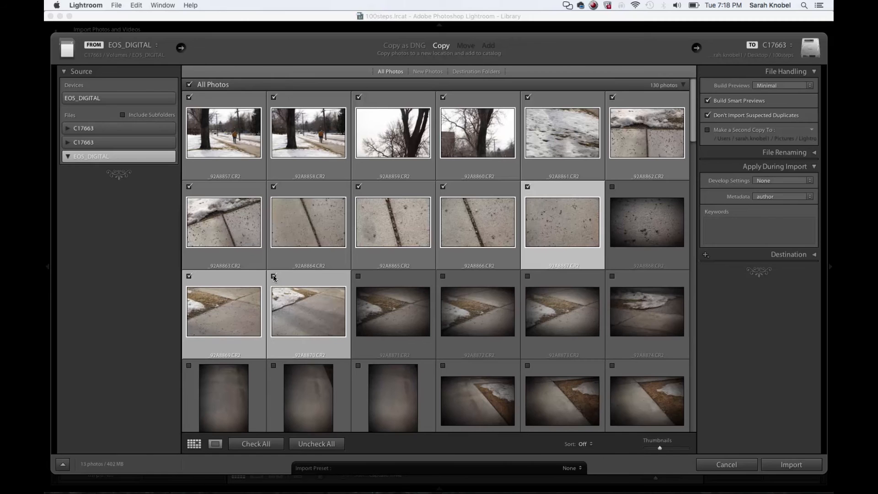
Step: Check all photos on the card and import them into the catalog
click(256, 443)
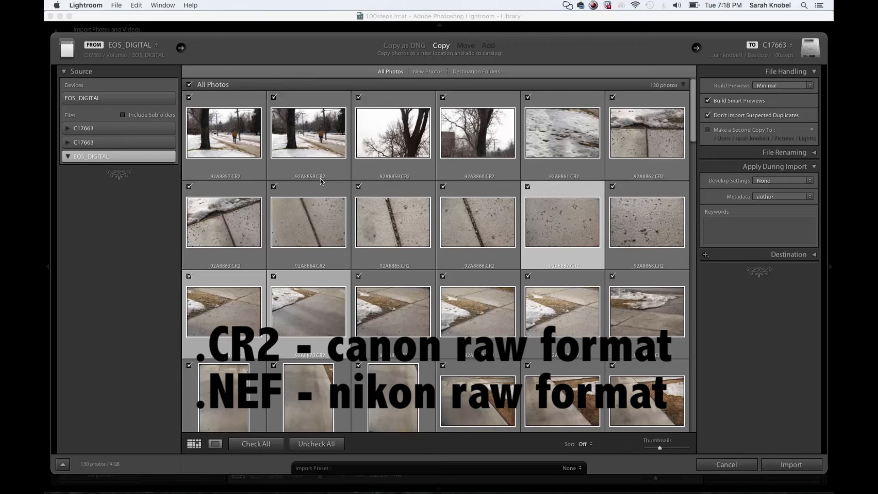
mouse_move(321, 181)
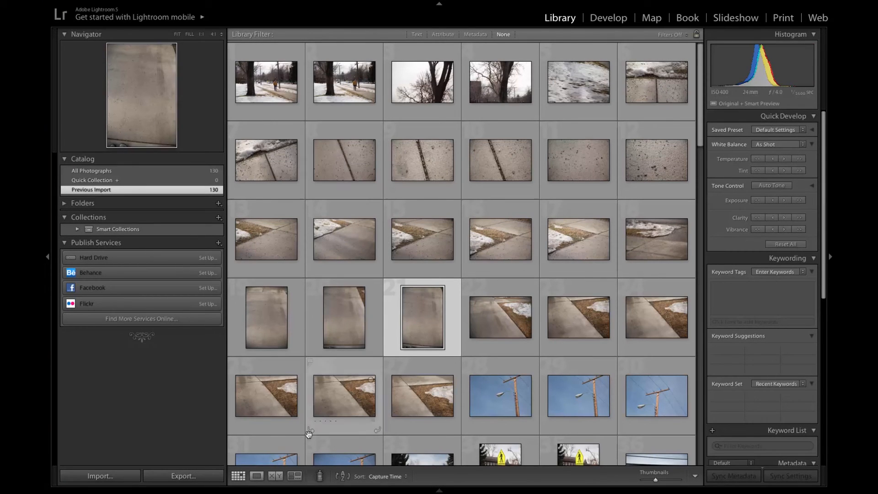
Step: Open the selected sidewalk photo in Loupe view and browse forward through the following photos
click(257, 476)
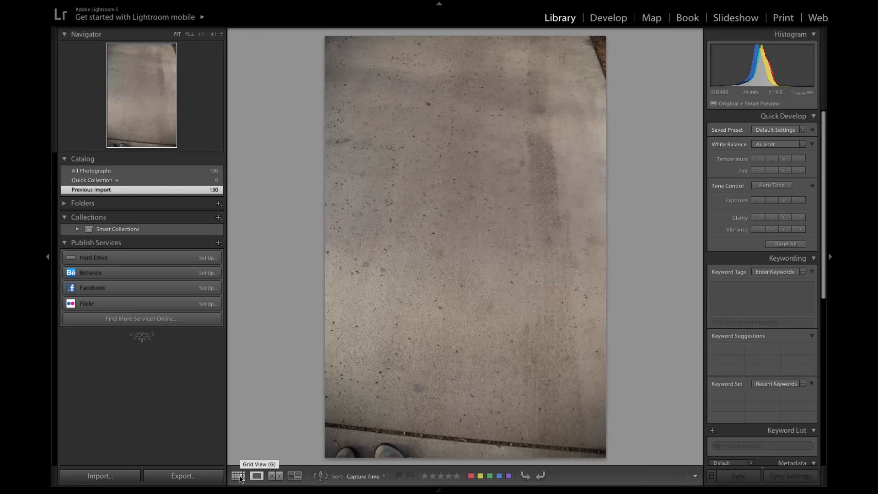
key(Right)
key(Right)
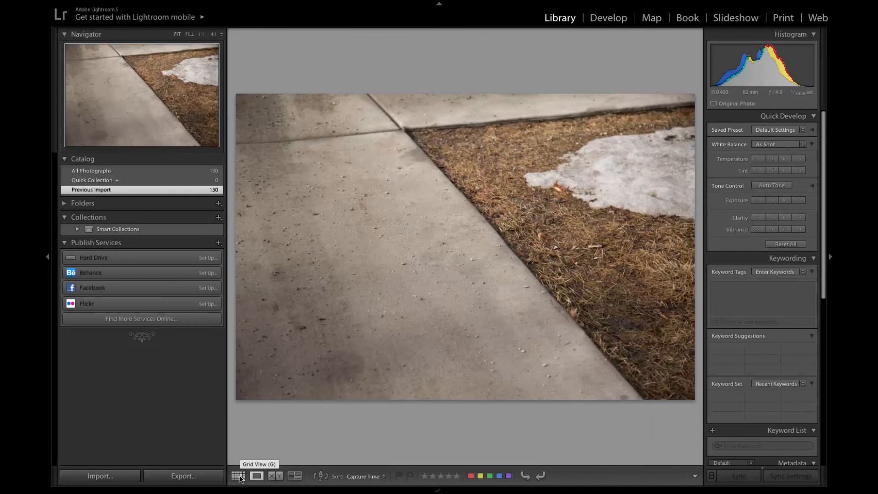
key(Right)
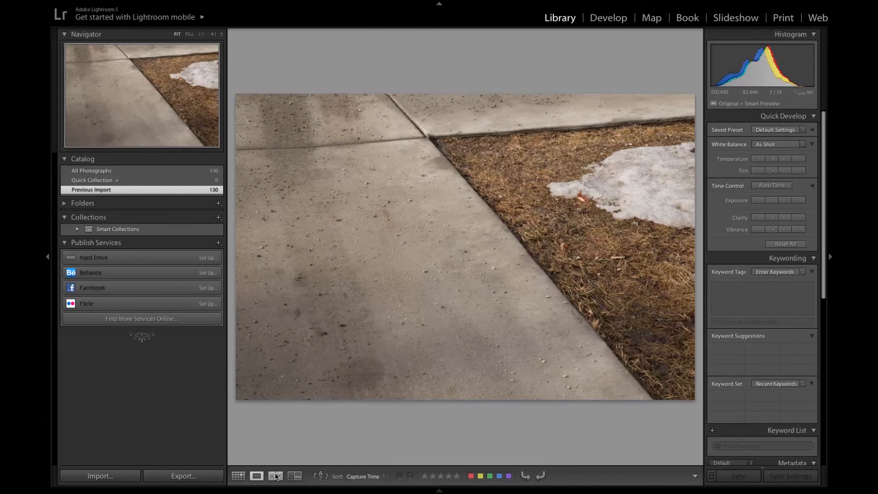
Step: Show the sidewalk photo in Compare view and cycle through neighbouring photos as the candidate
click(275, 477)
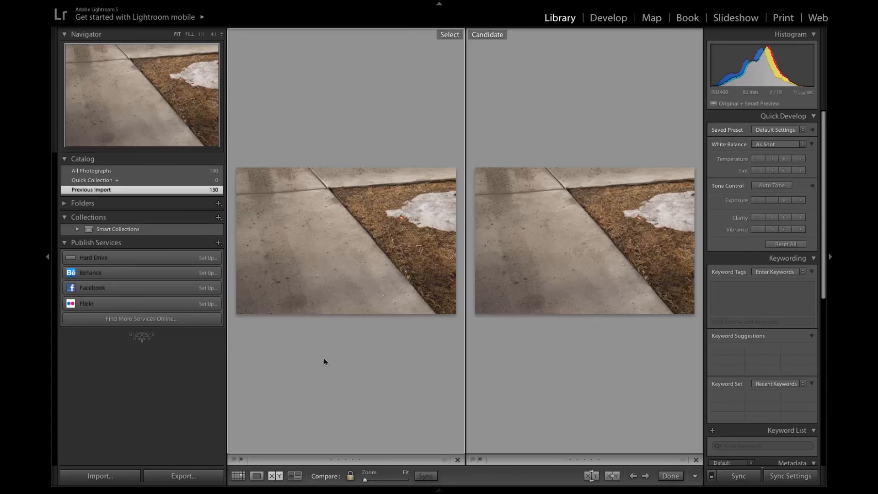
key(Right)
key(Right)
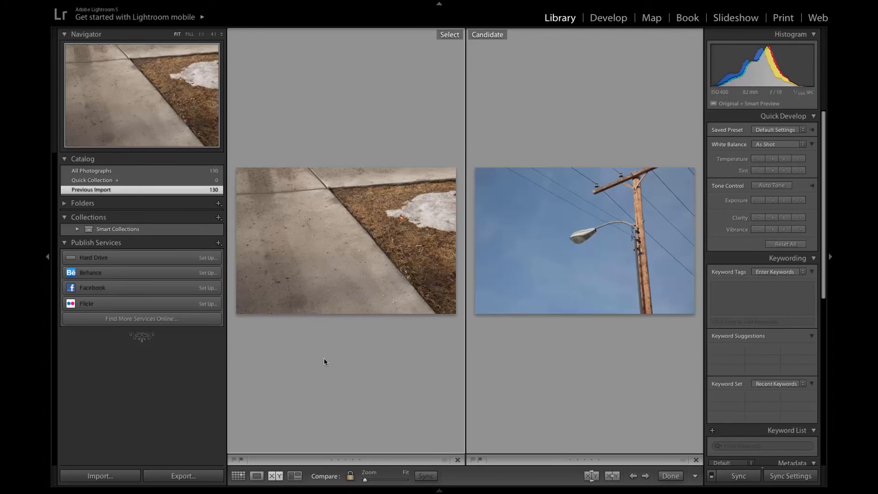
key(Left)
key(Right)
key(Left)
key(Right)
key(Left)
key(Right)
key(Right)
key(Left)
Step: Select utility pole photos 30 and 28 in the grid and show them side by side in Compare view
click(238, 476)
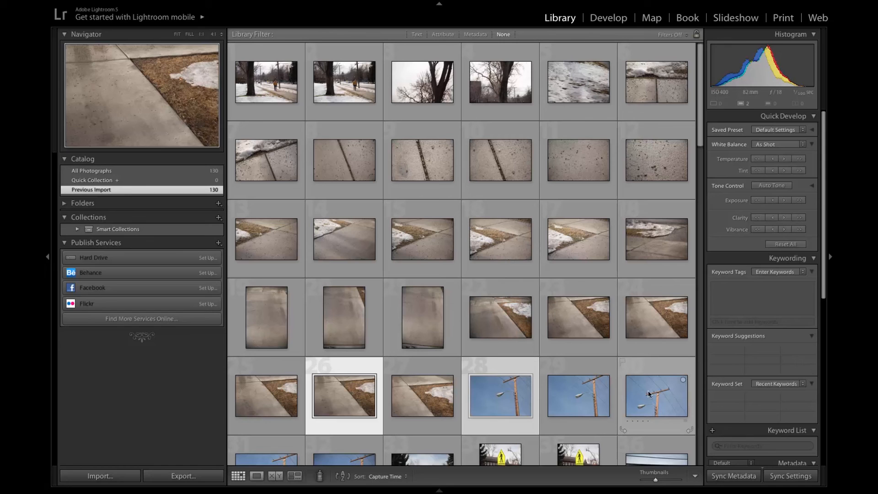
click(638, 371)
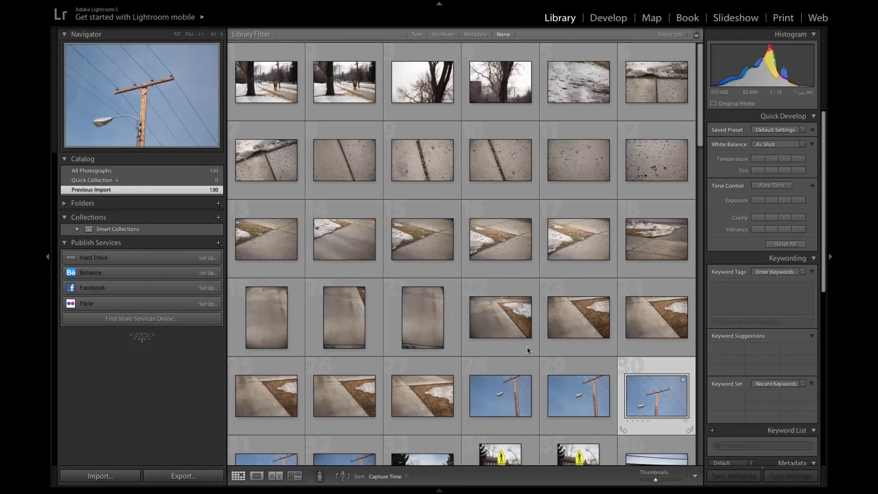
ctrl+click(493, 364)
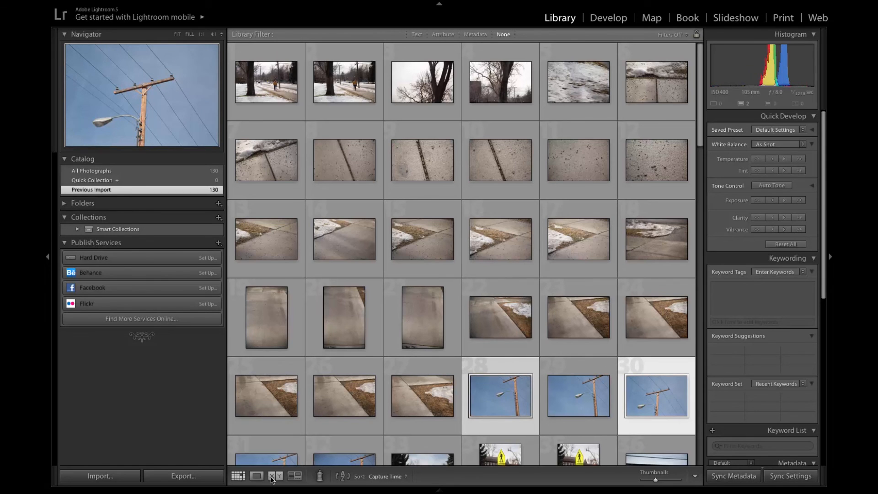
click(272, 478)
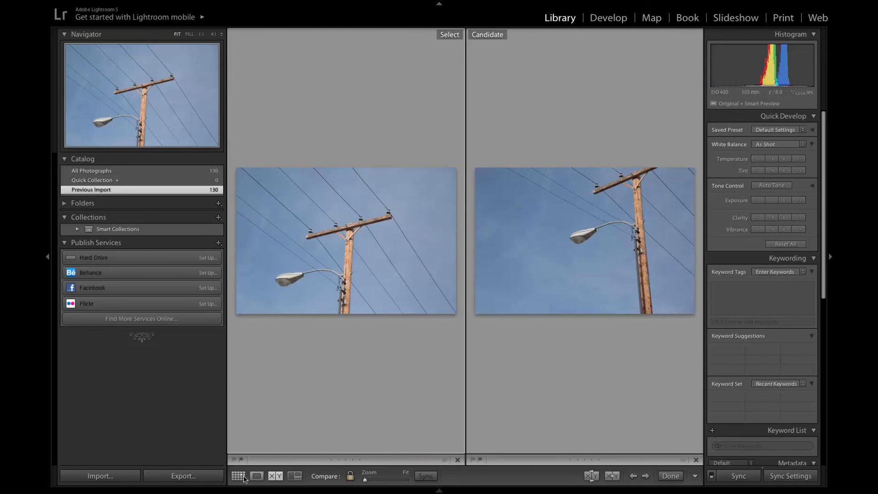
Step: Open utility pole photo 30 in Loupe view and view it at the Fit and Fill zoom levels
click(255, 478)
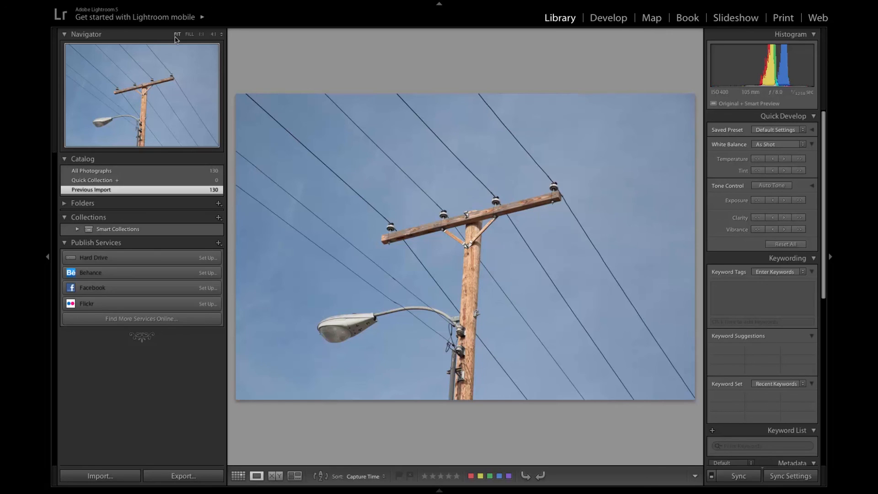
key(g)
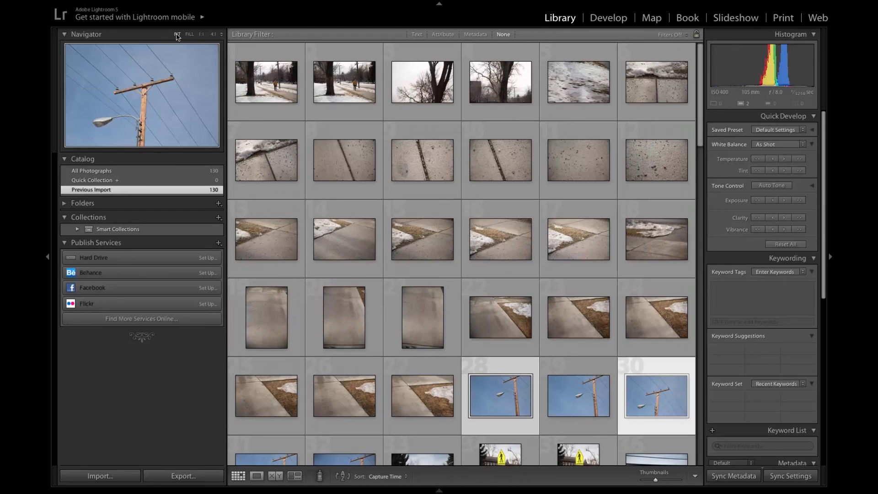
click(177, 35)
click(189, 34)
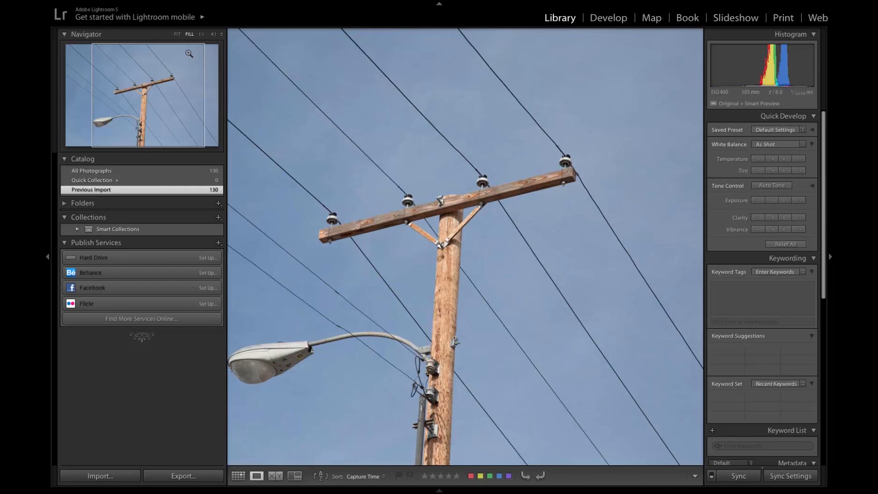
Step: Magnify the utility pole photo to 1:1, inspect the left end of the crossarm, and return to the Fit zoom level
click(201, 35)
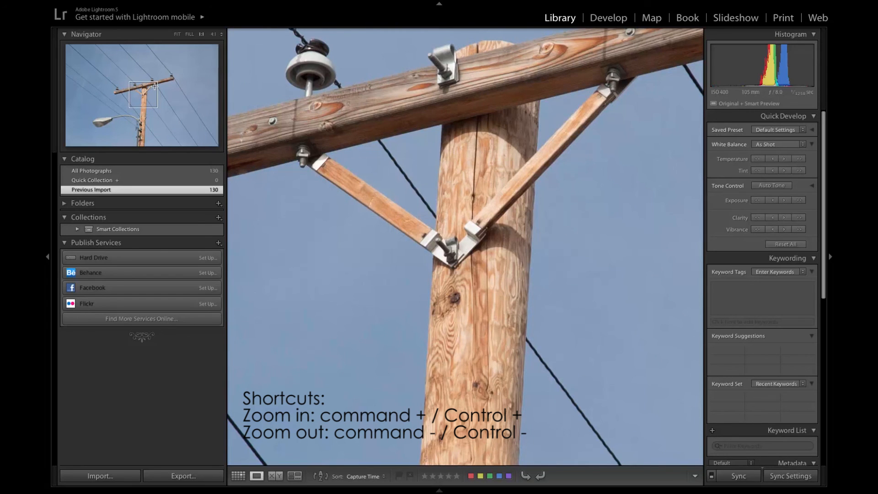
drag(155, 86, 115, 95)
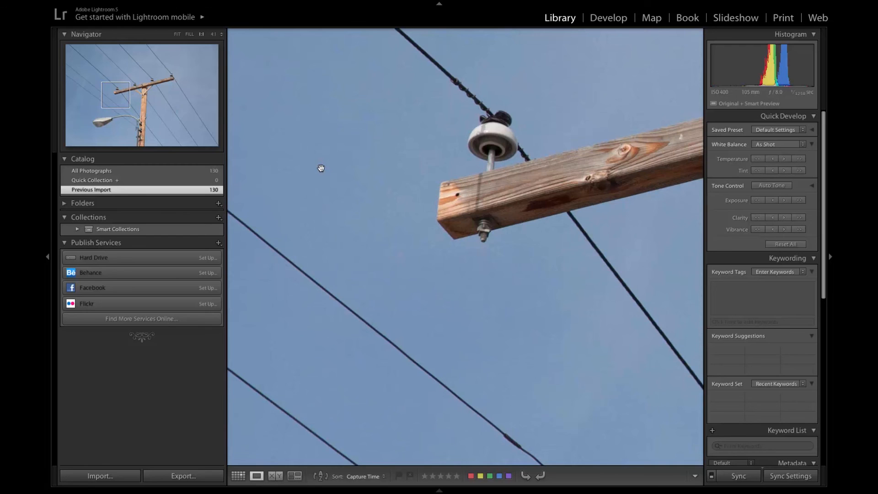
click(320, 166)
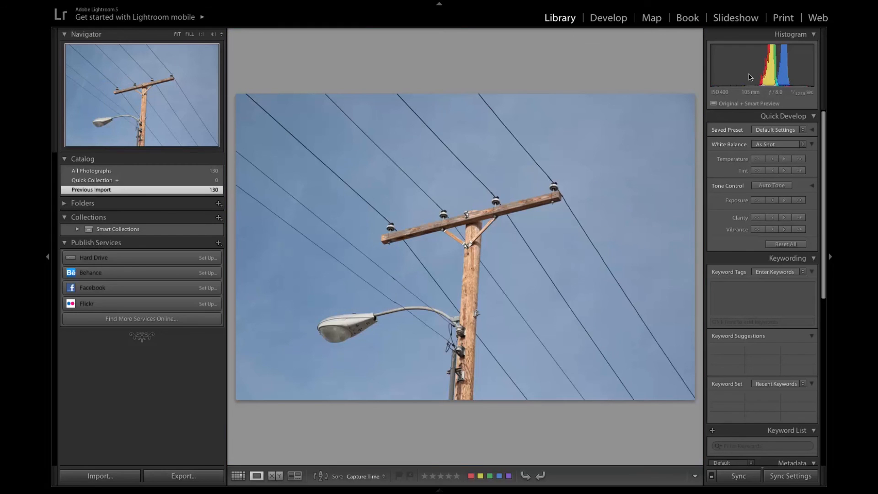